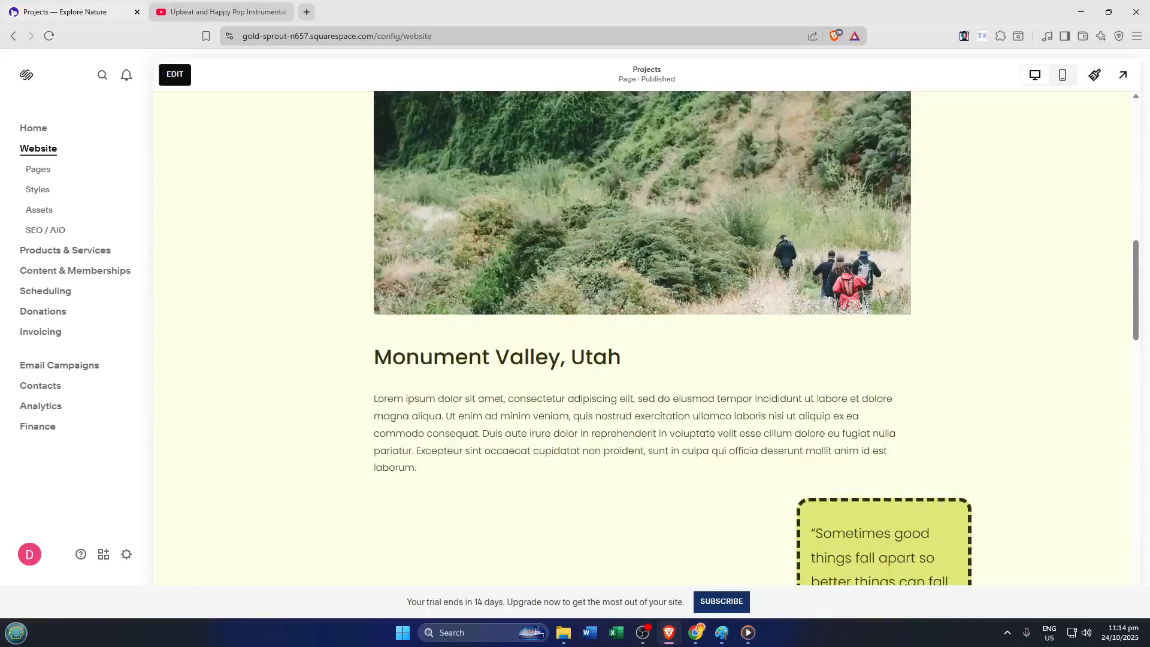
Look through the whole Projects page, from the header banner down to the footer.
scroll(386, 251, up, 8)
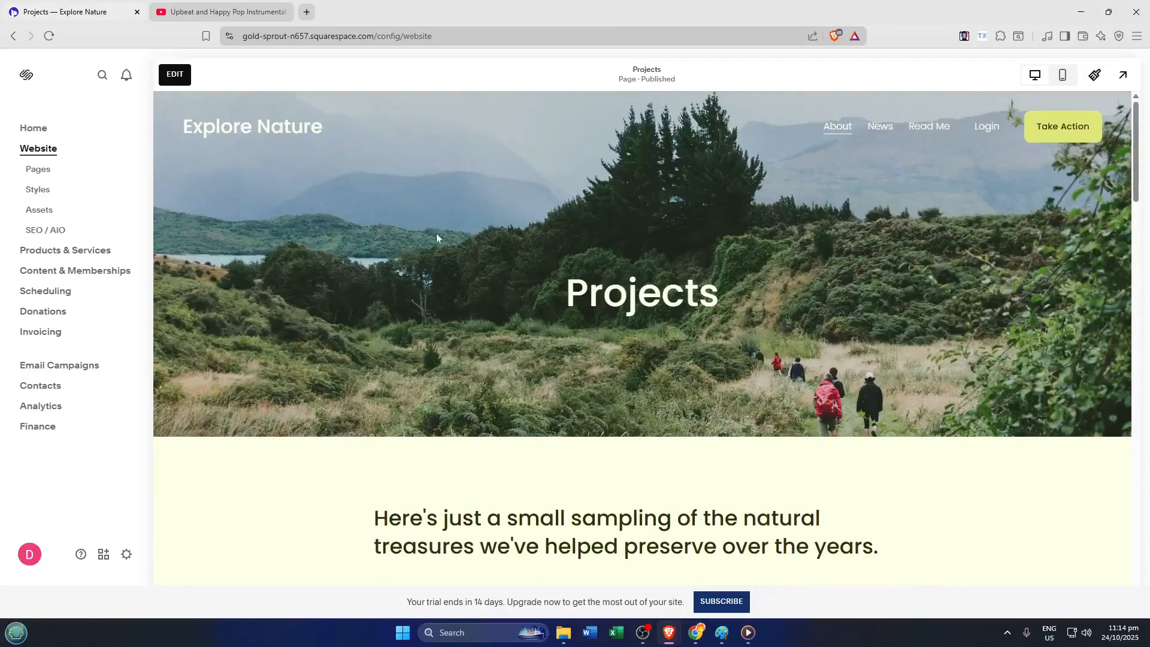
scroll(614, 252, down, 5)
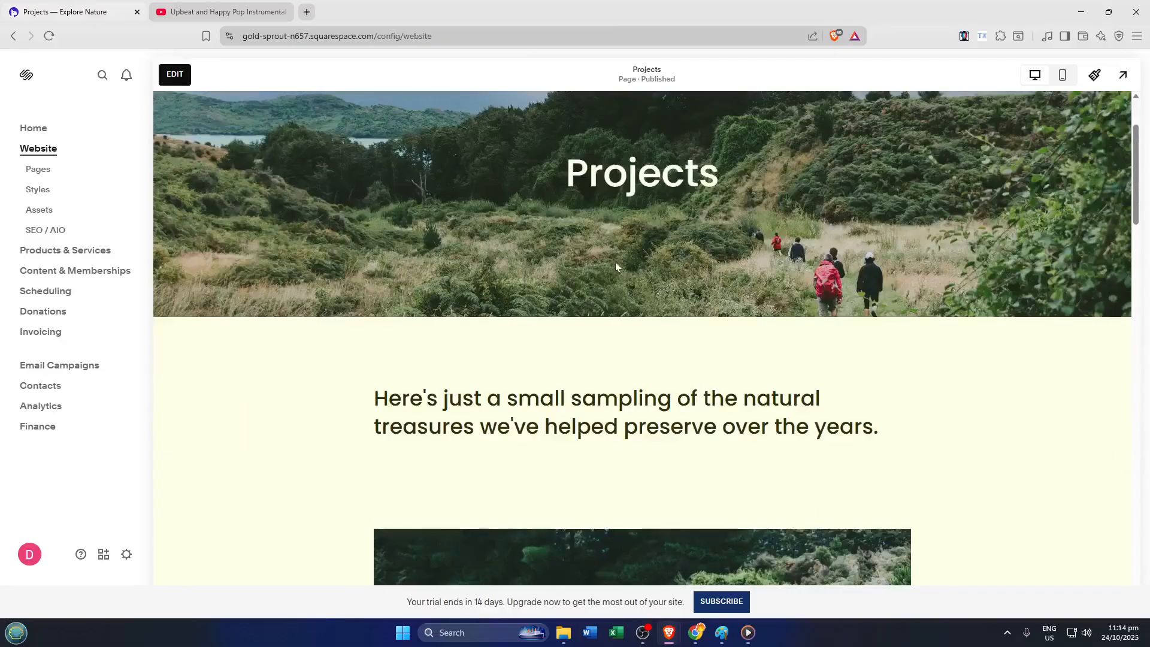
scroll(619, 274, down, 4)
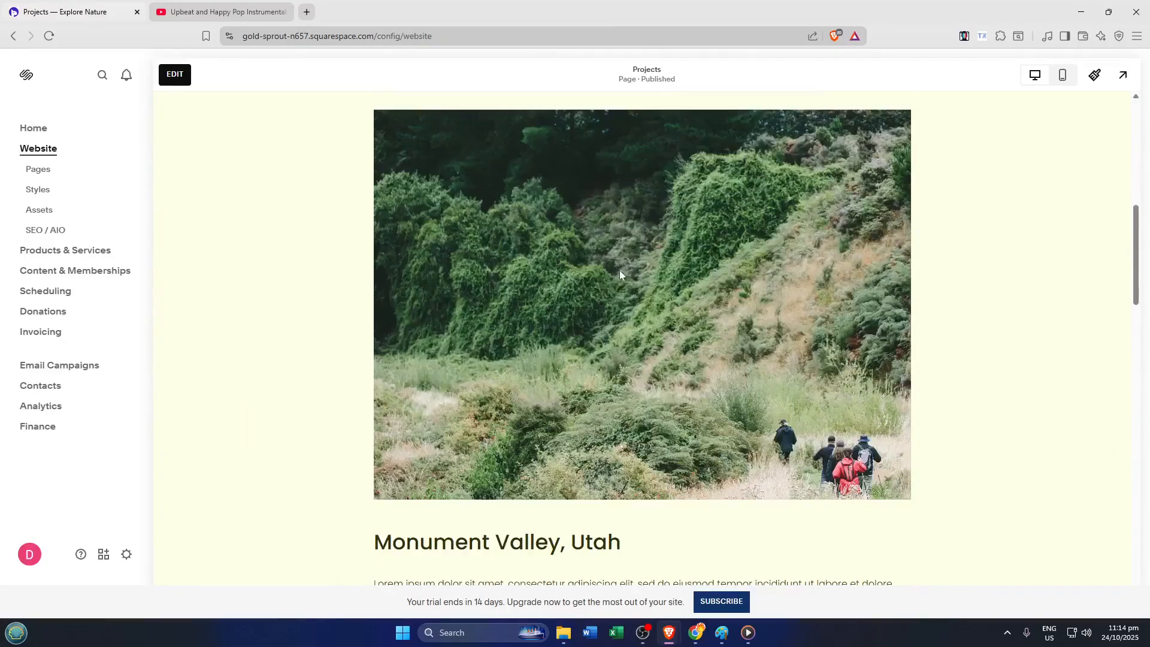
scroll(619, 275, down, 2)
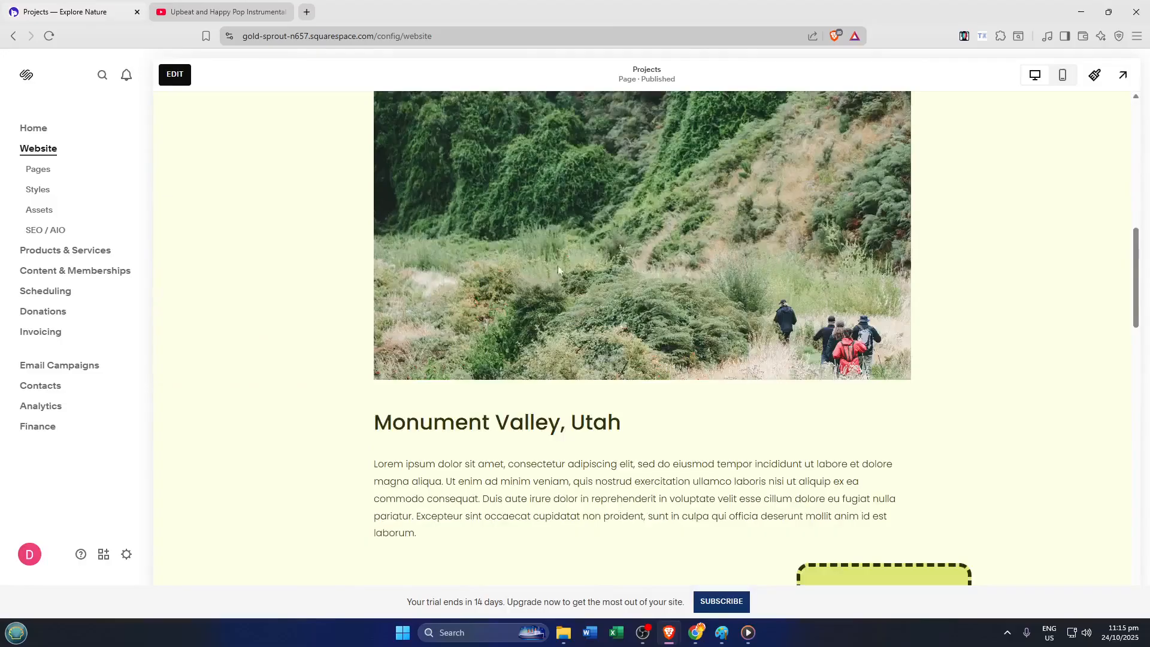
scroll(808, 241, down, 10)
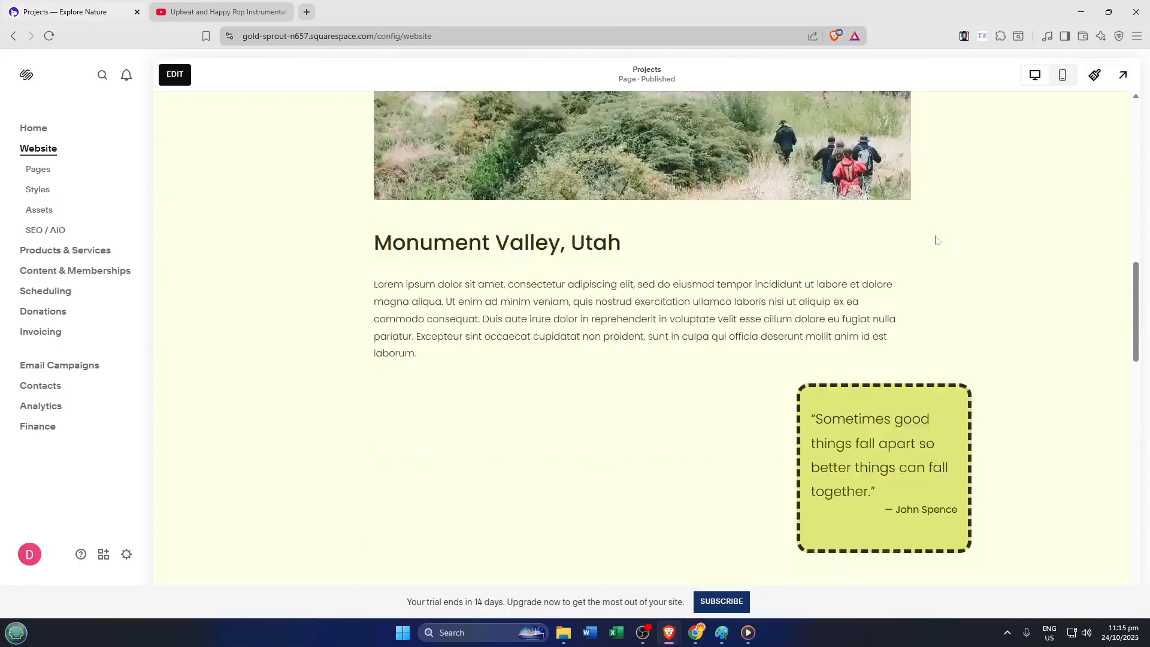
scroll(938, 240, down, 8)
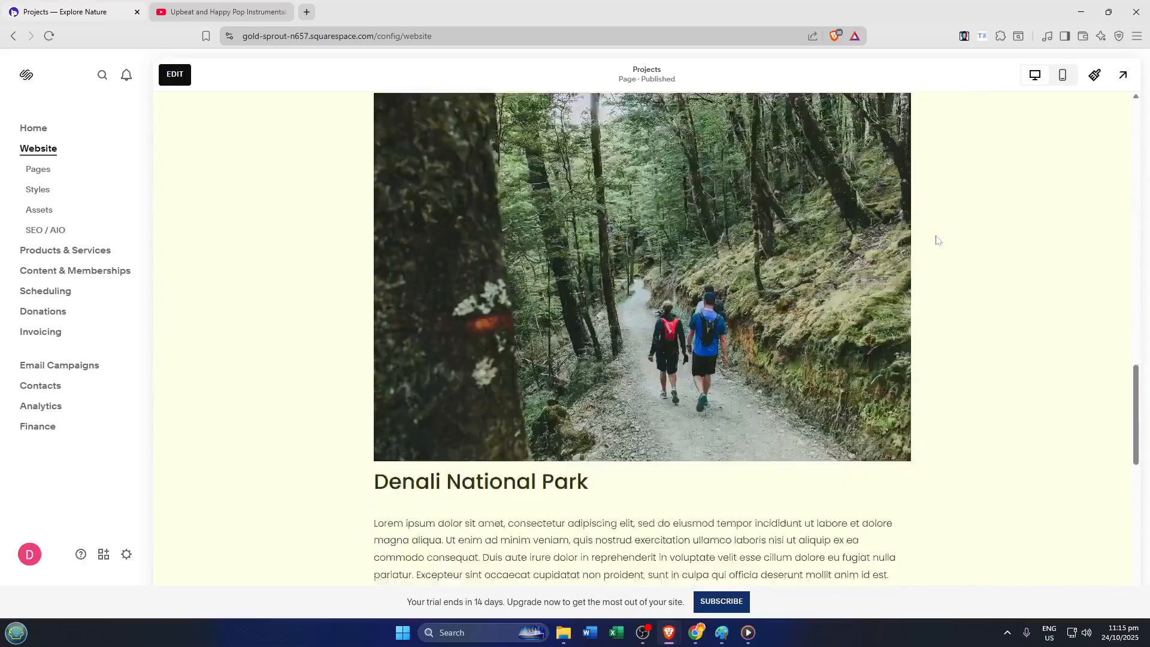
scroll(938, 240, down, 5)
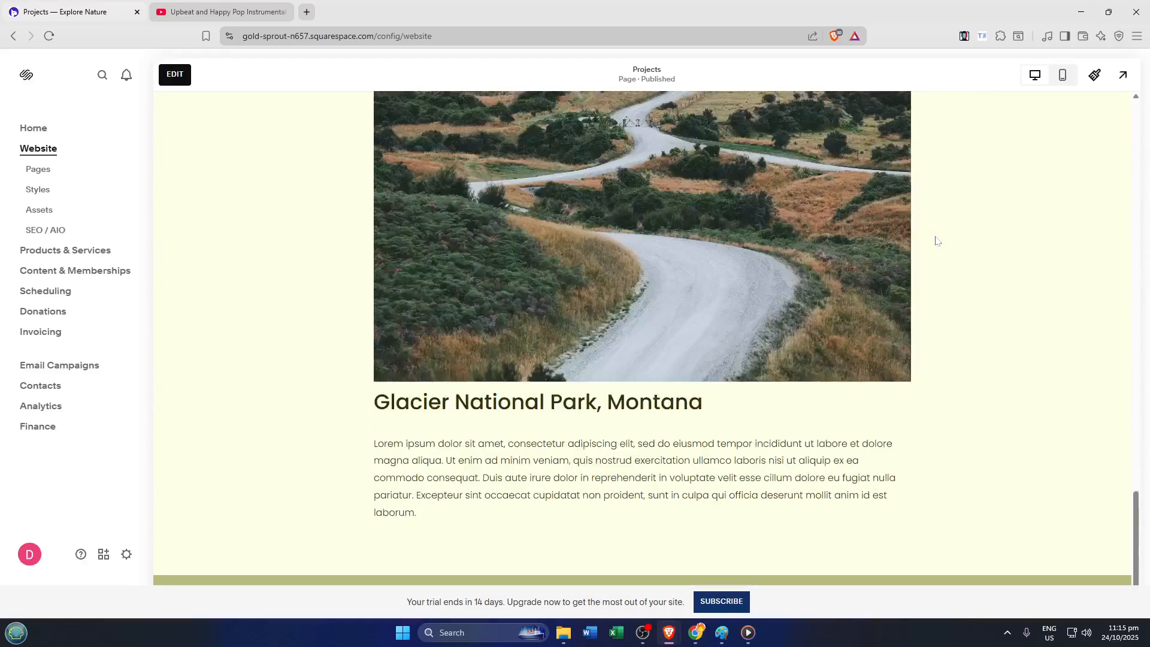
scroll(938, 240, down, 1)
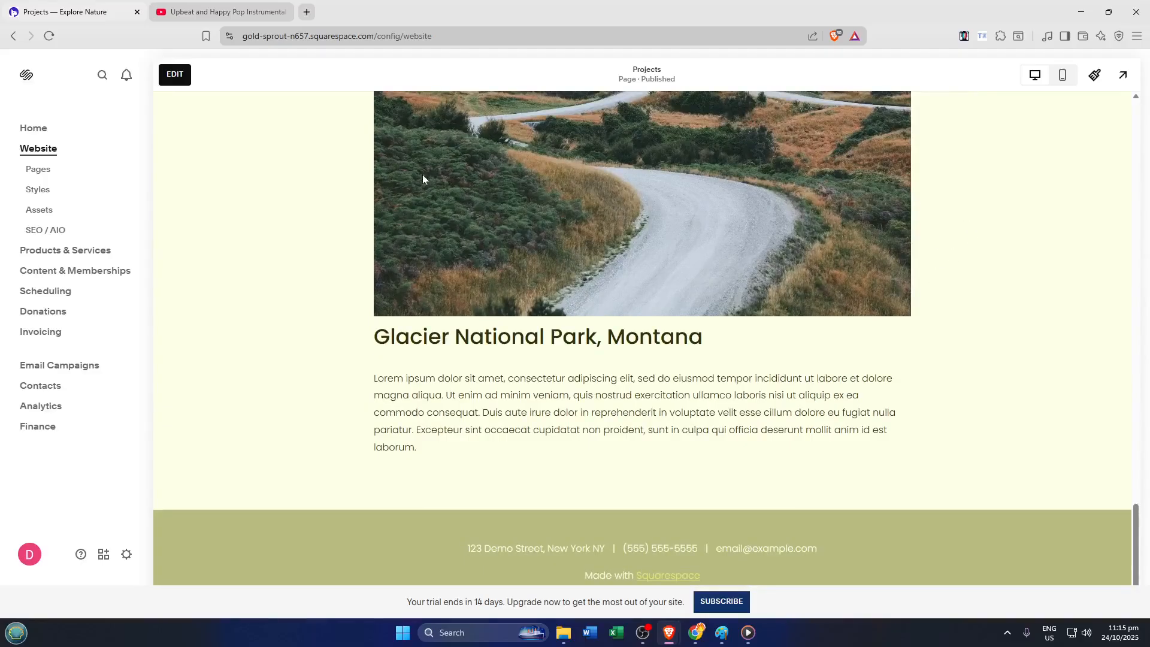
scroll(422, 174, up, 11)
scroll(387, 161, up, 15)
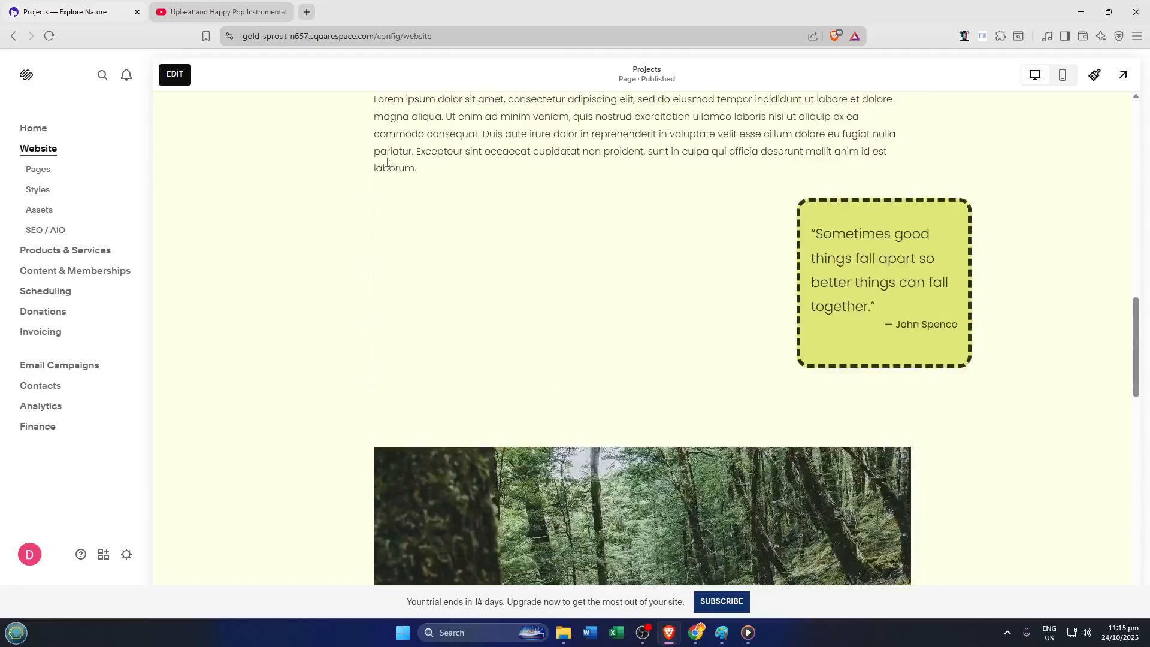
scroll(386, 171, up, 2)
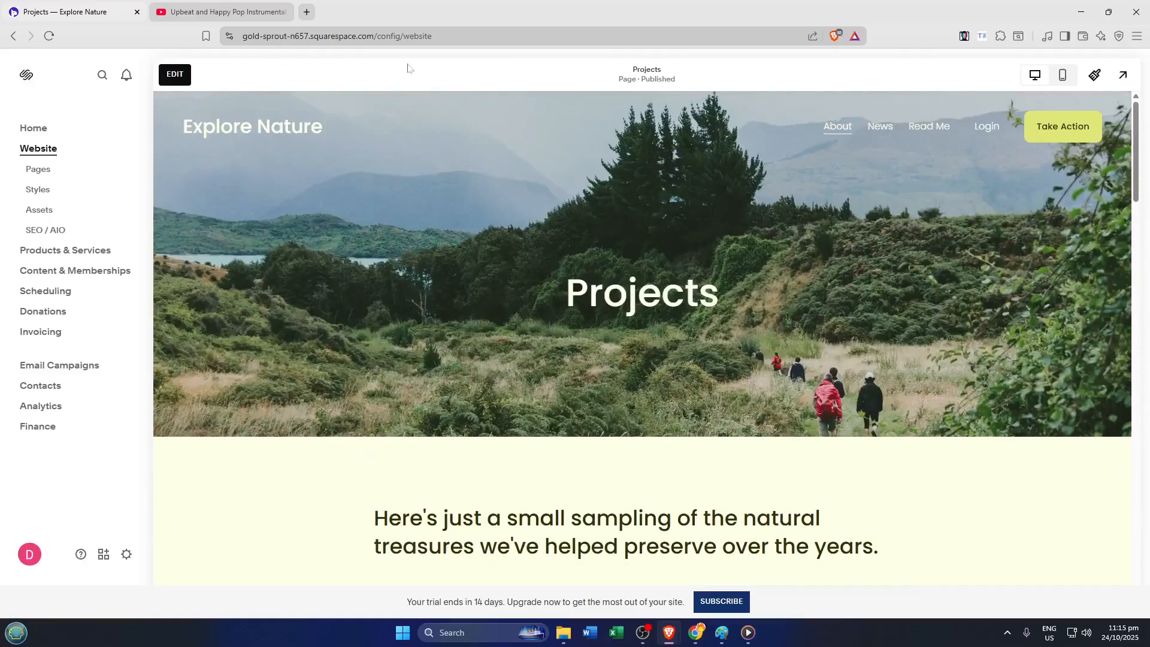
scroll(438, 120, down, 1)
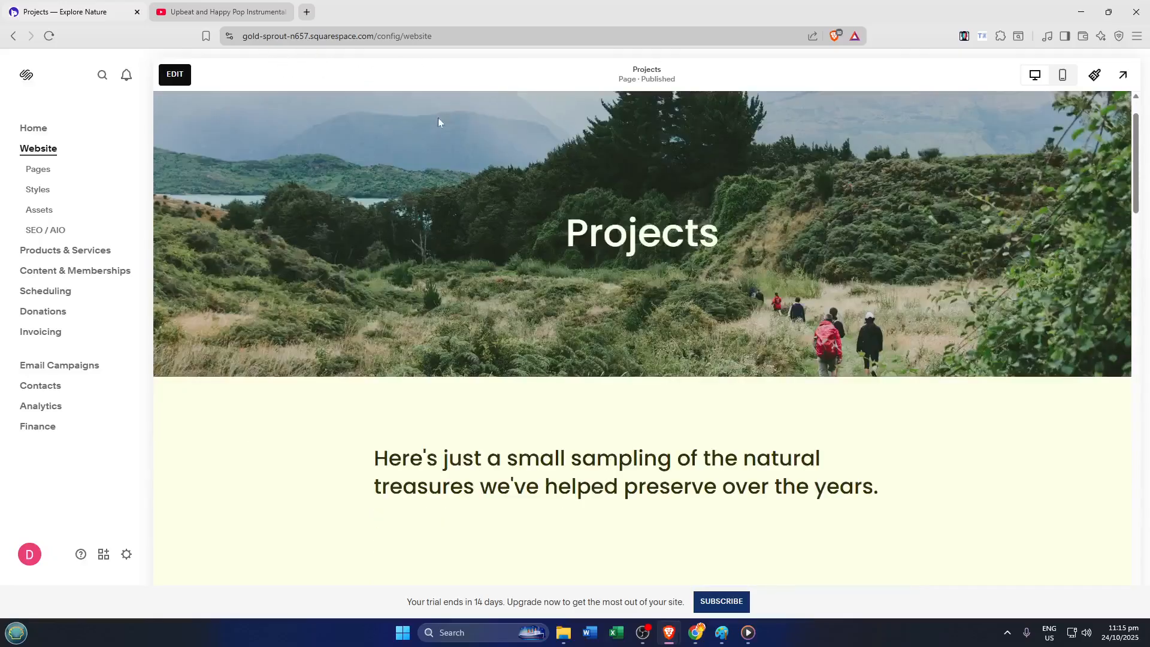
scroll(432, 117, up, 1)
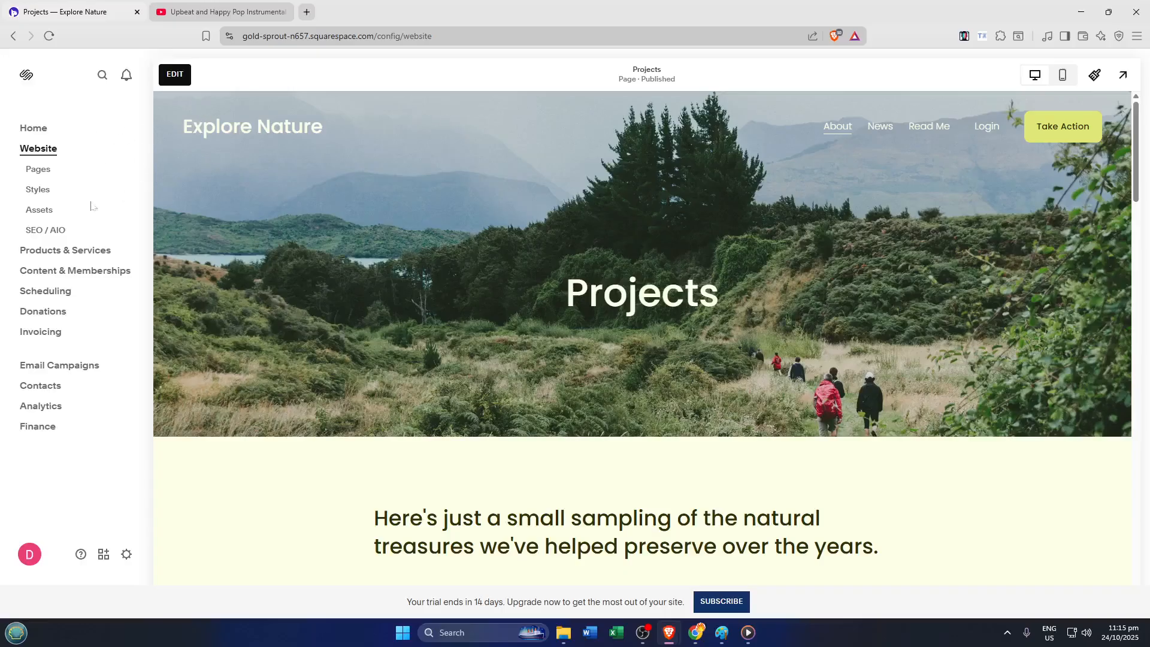
Open the Projects page for editing, add a blank section just above the footer and extend its height to 12 rows.
click(37, 172)
click(175, 75)
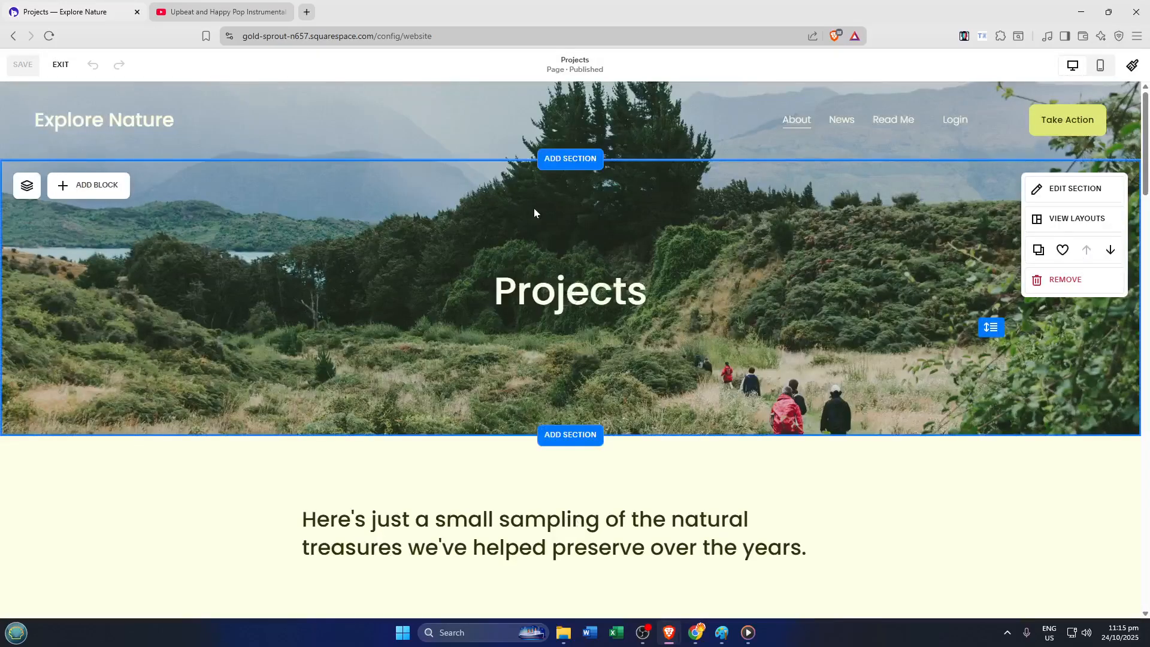
scroll(533, 212, down, 2)
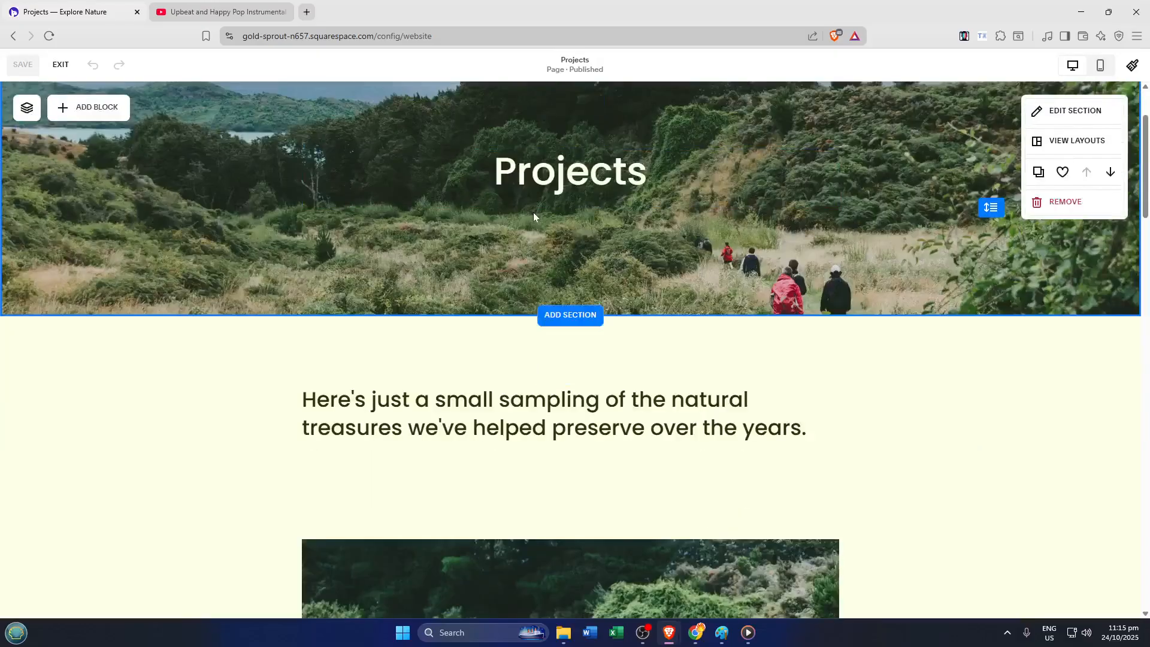
scroll(533, 212, down, 3)
scroll(532, 213, down, 10)
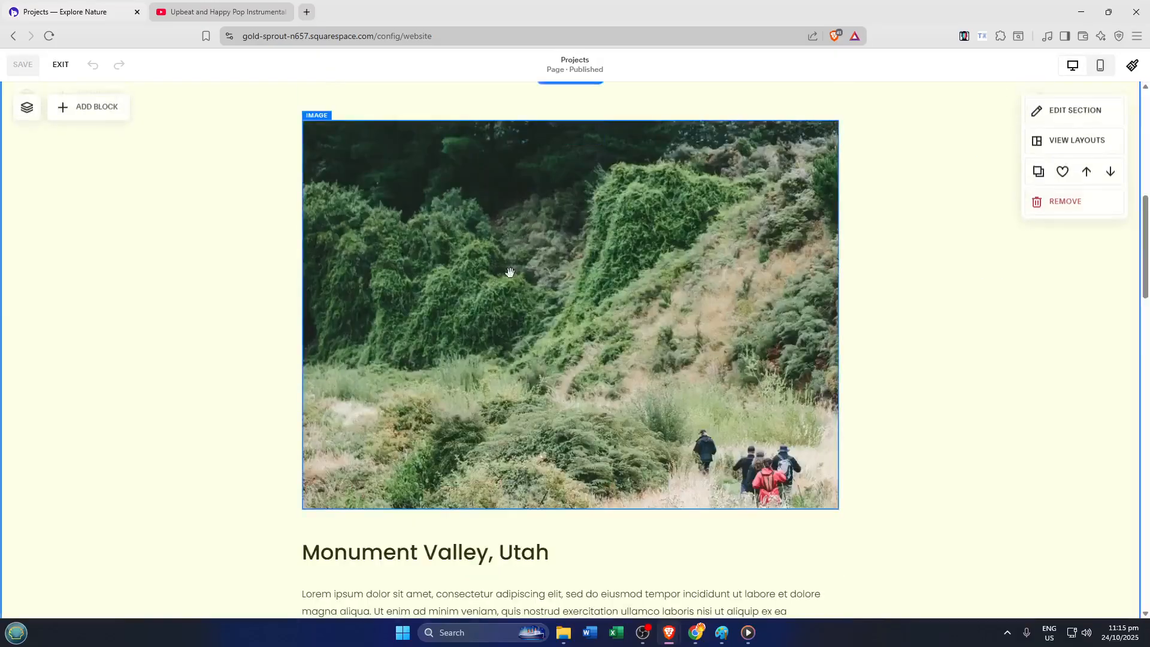
scroll(502, 307, down, 15)
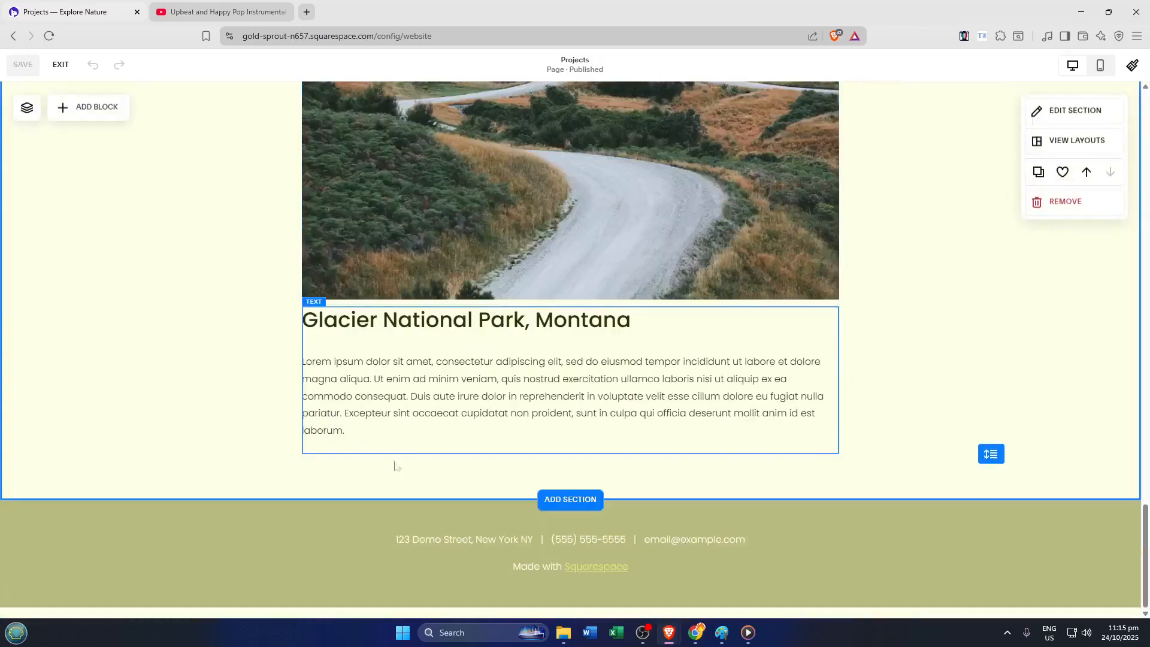
click(576, 506)
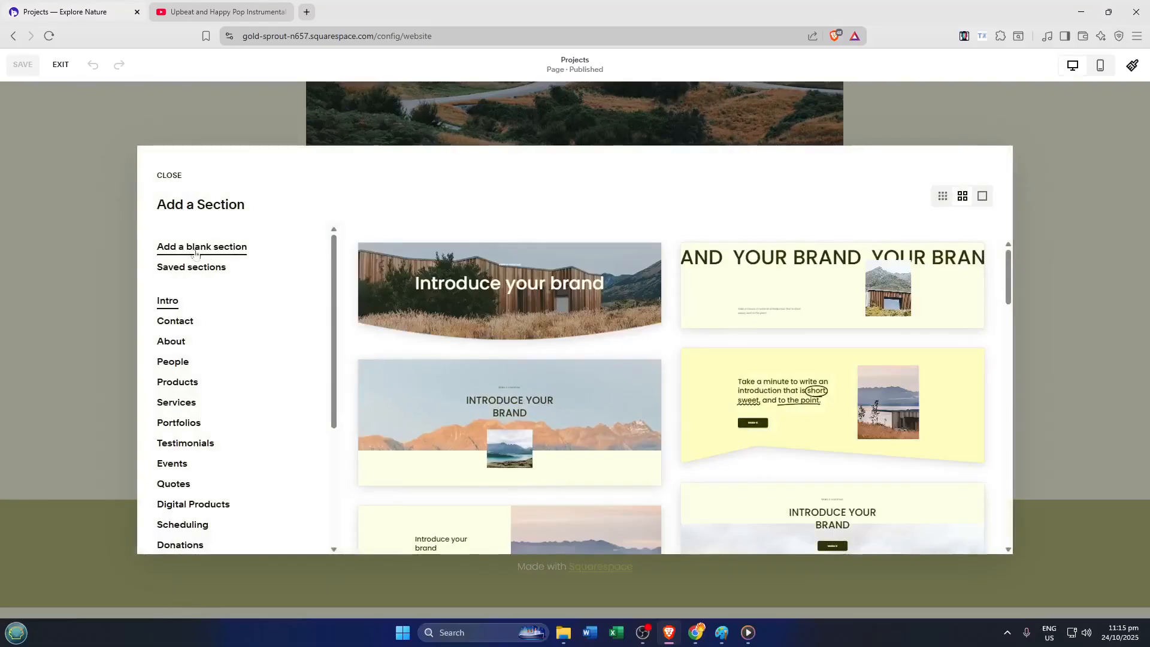
click(195, 251)
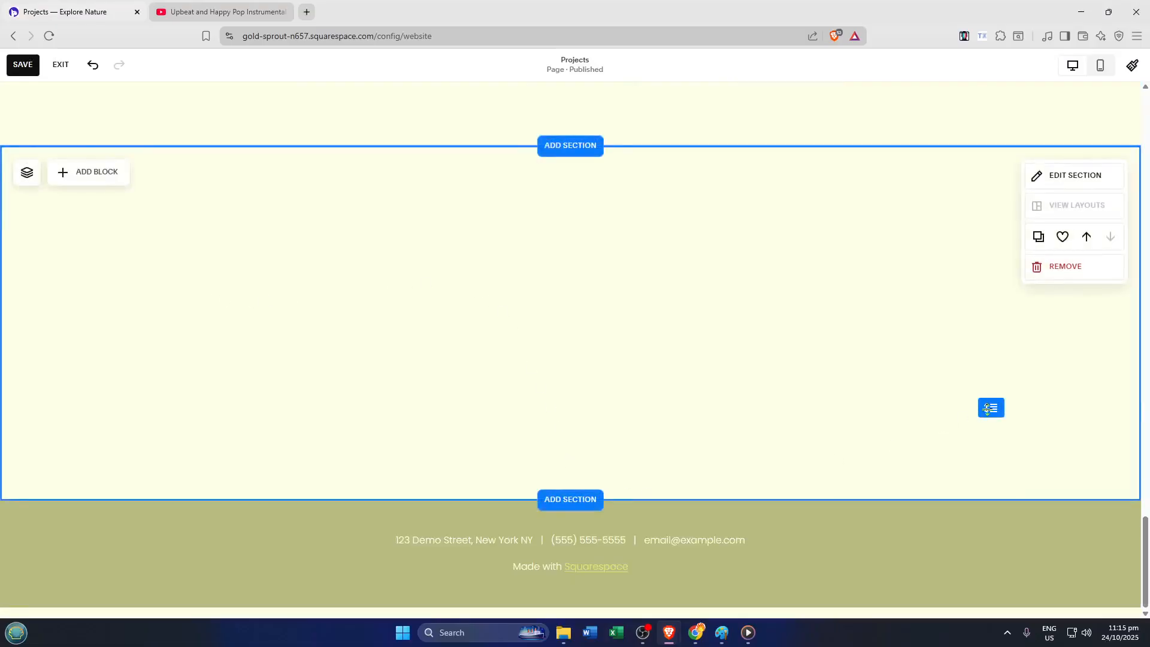
drag(987, 407, 986, 503)
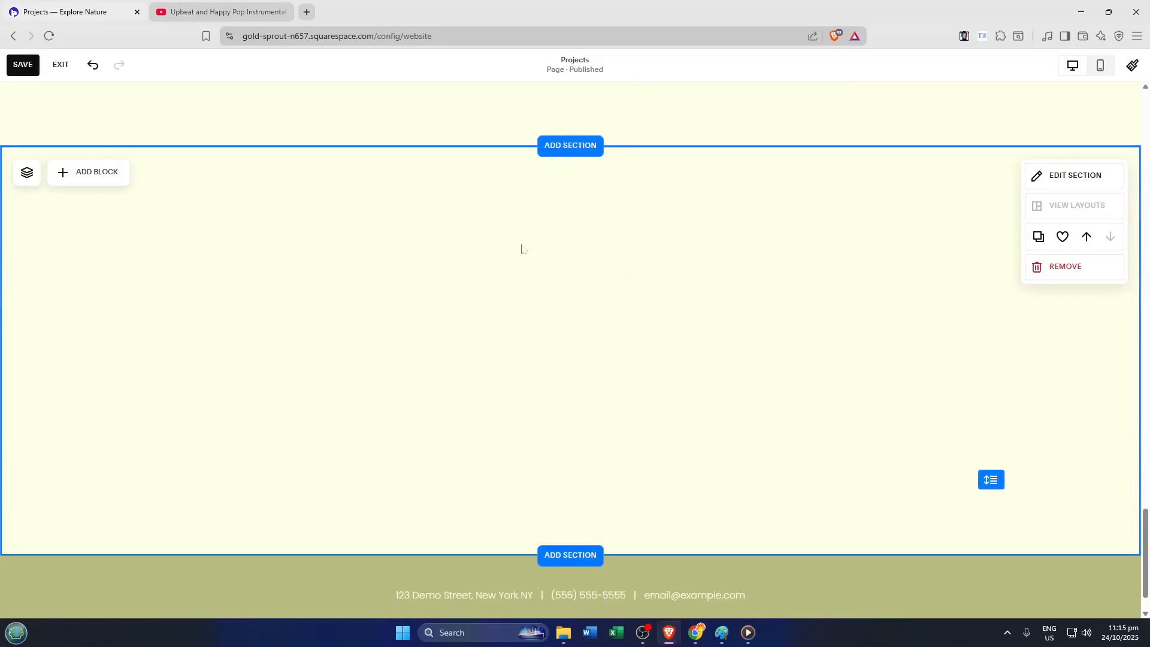
Open the new section's video background settings and choose to add a video from a YouTube or Vimeo link.
click(1055, 185)
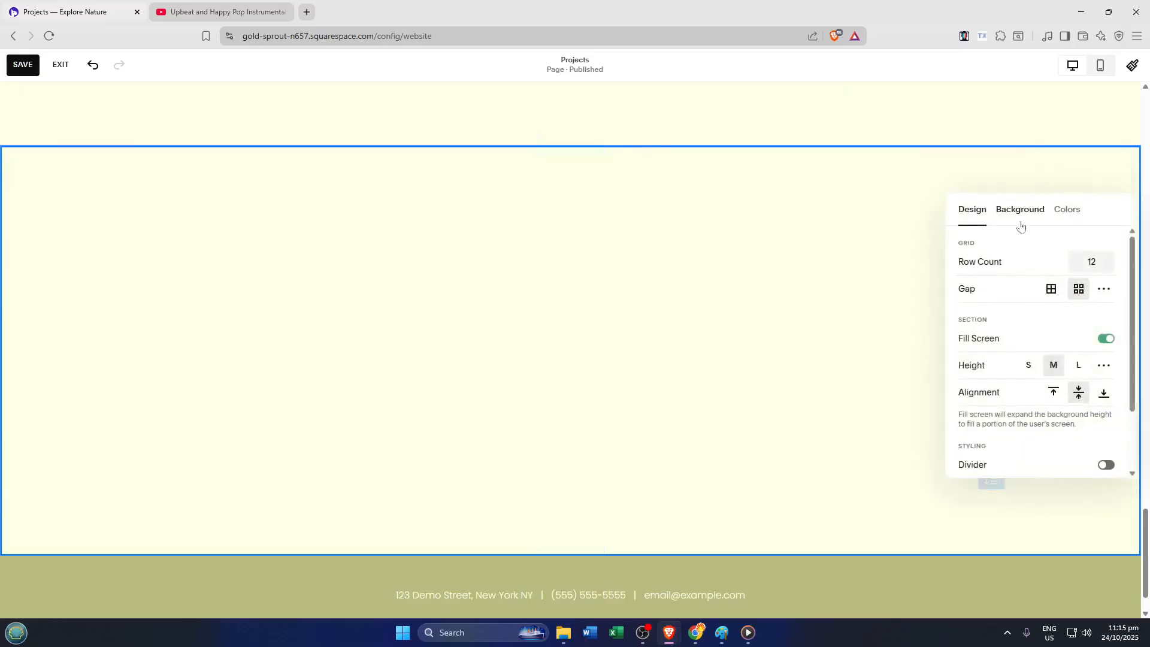
click(1020, 223)
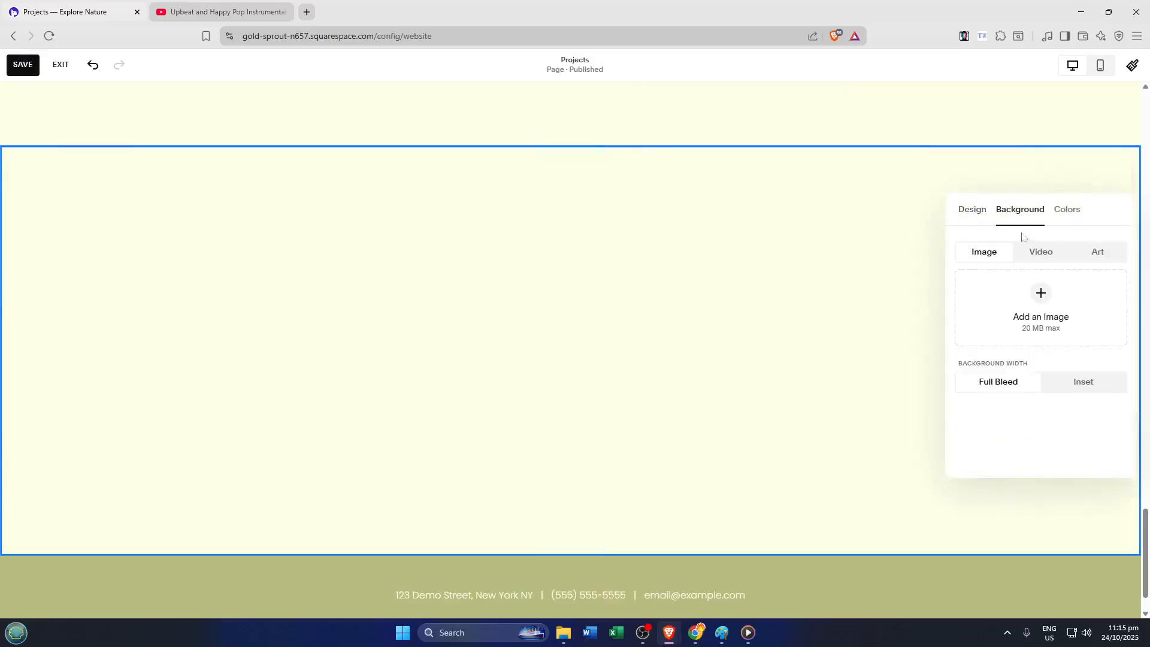
click(1046, 257)
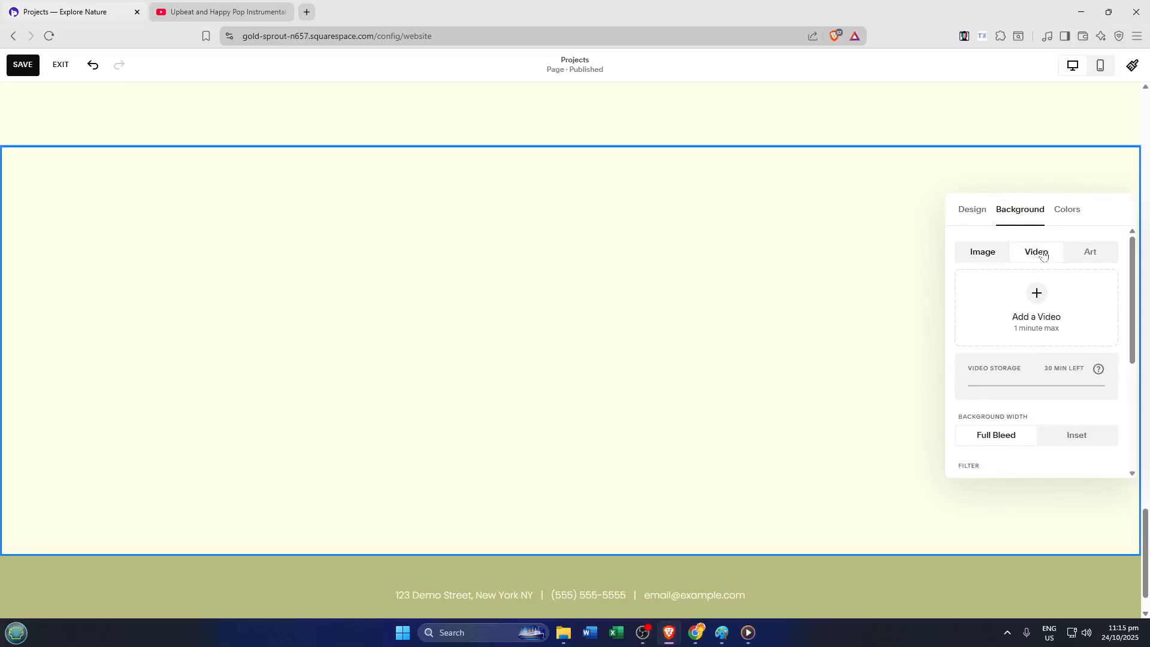
click(1038, 296)
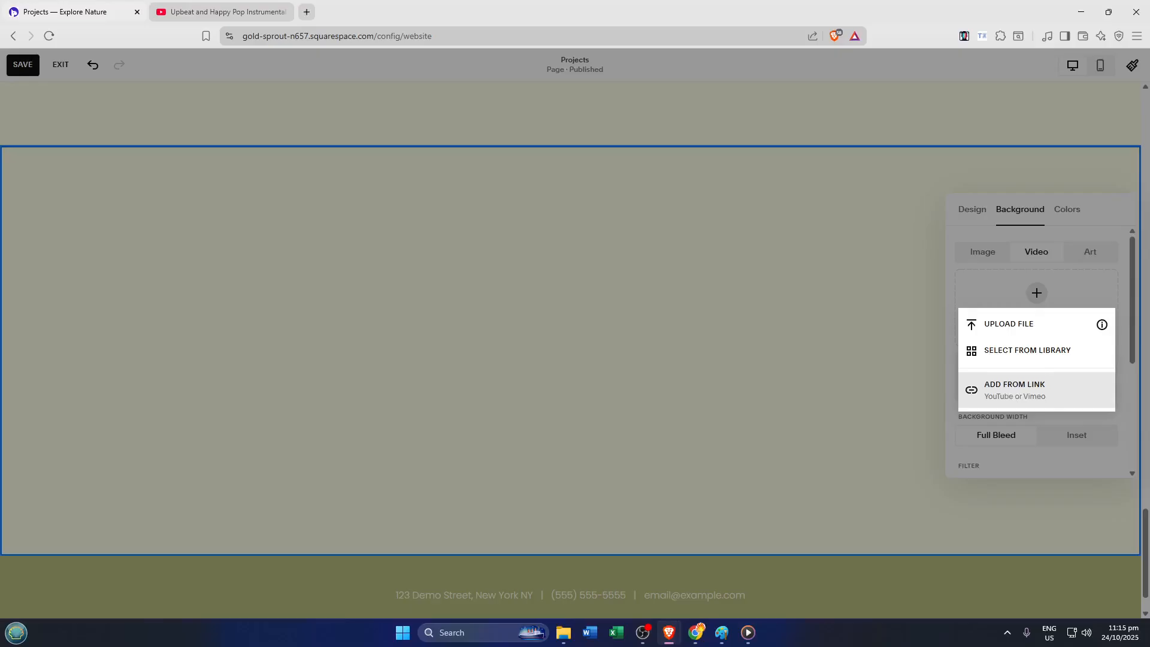
click(998, 400)
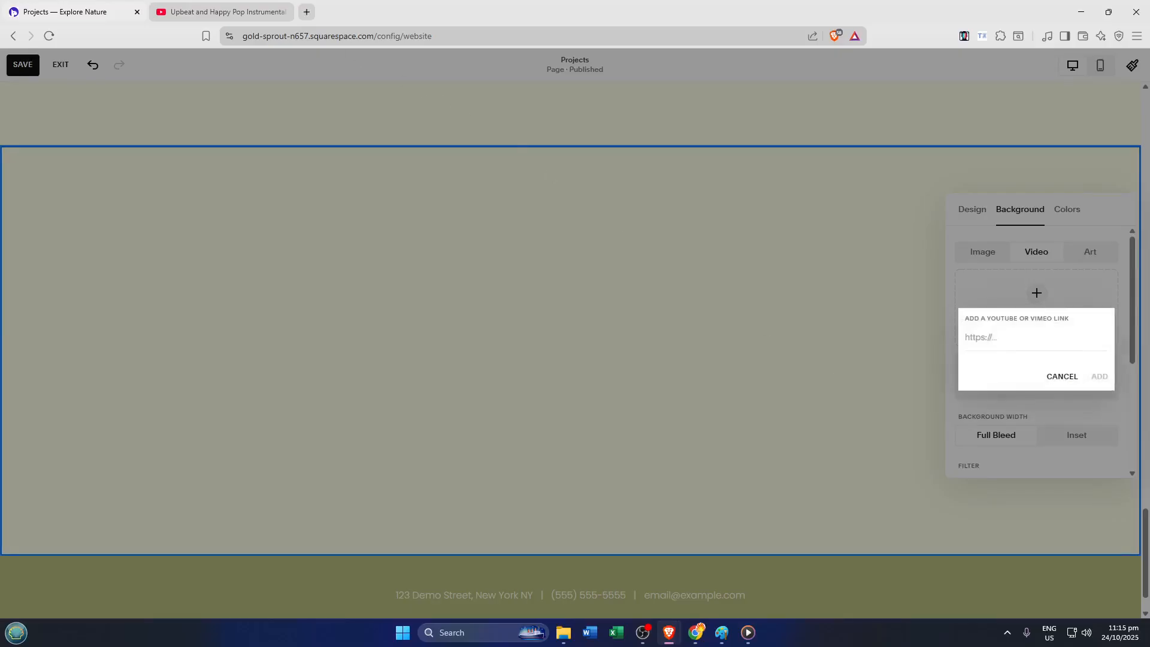
Copy the URL of the open YouTube video "Upbeat and Happy Pop Instrumental Background Music For Videos" and add it as the section's background video.
click(243, 18)
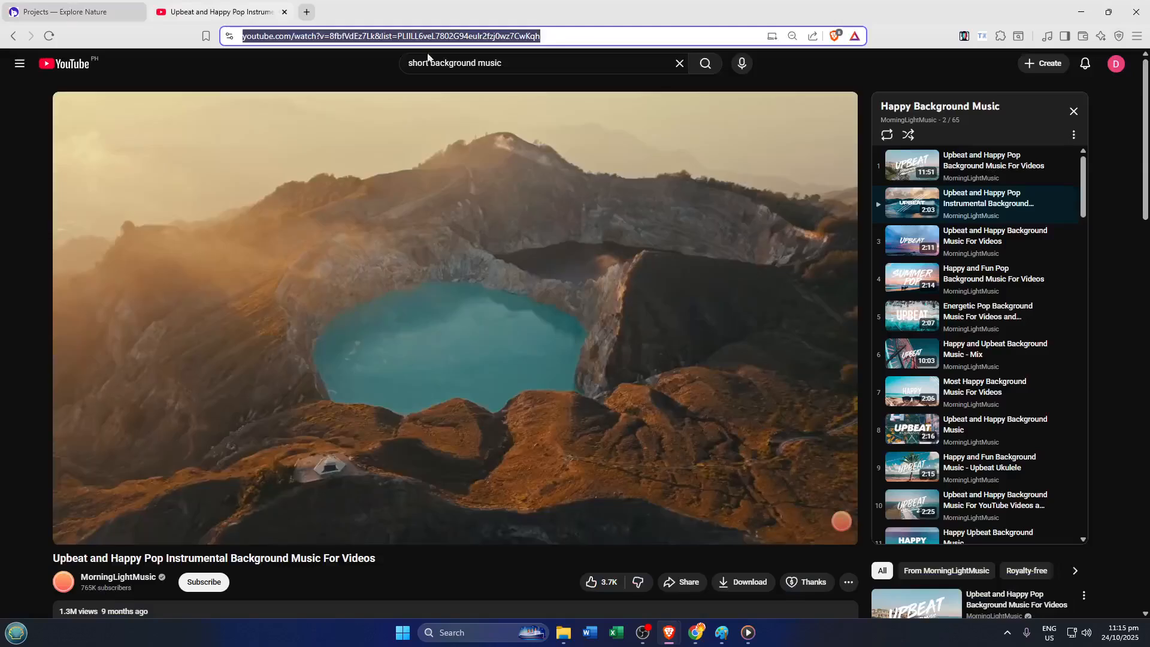
click(588, 36)
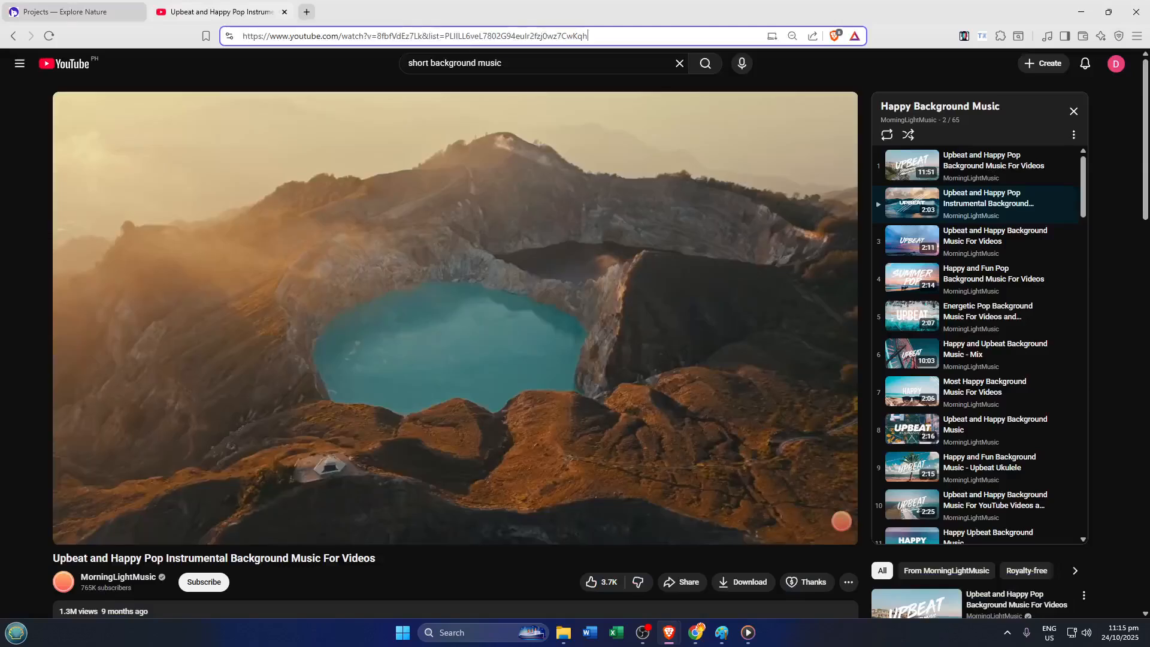
key(ctrl+a)
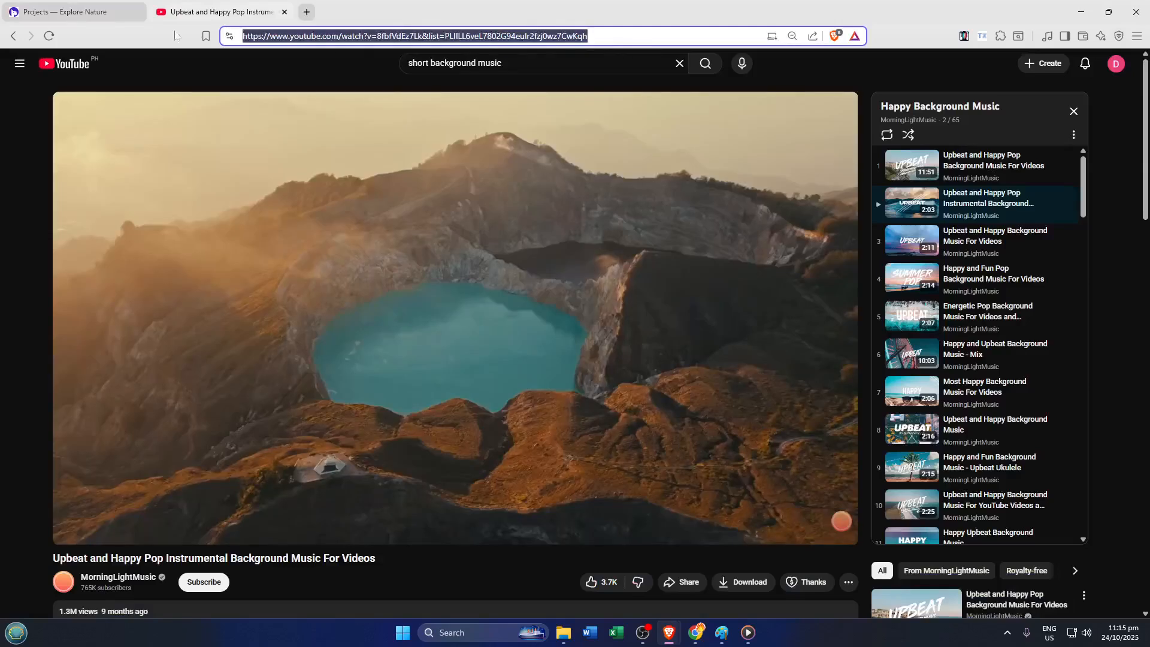
click(64, 14)
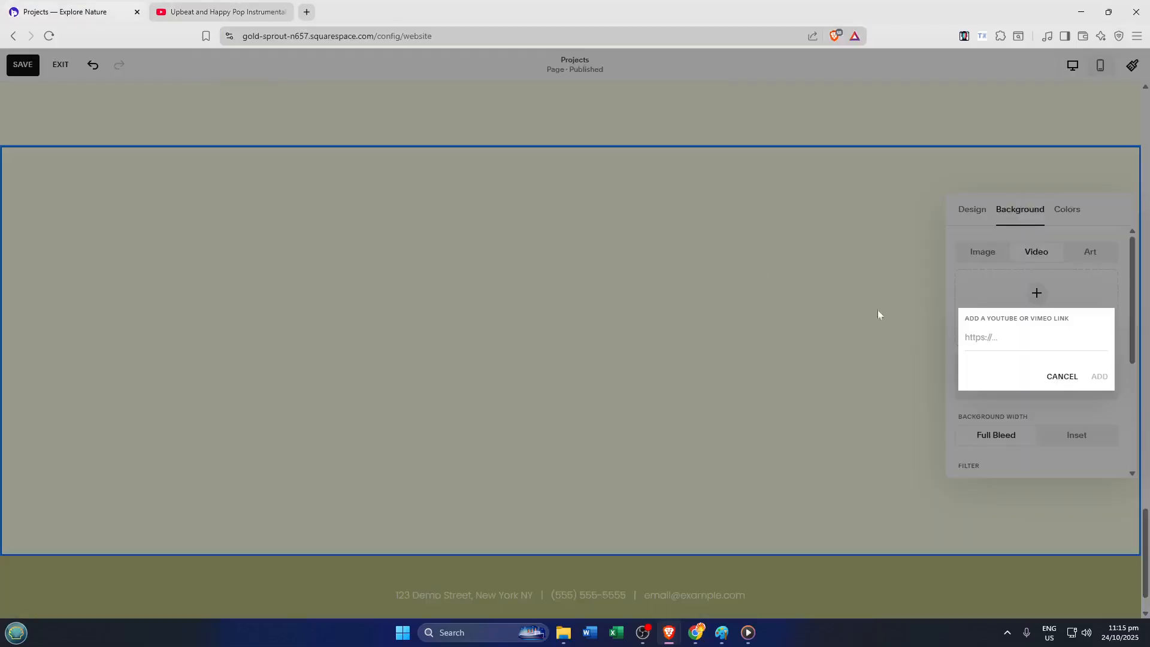
click(1059, 342)
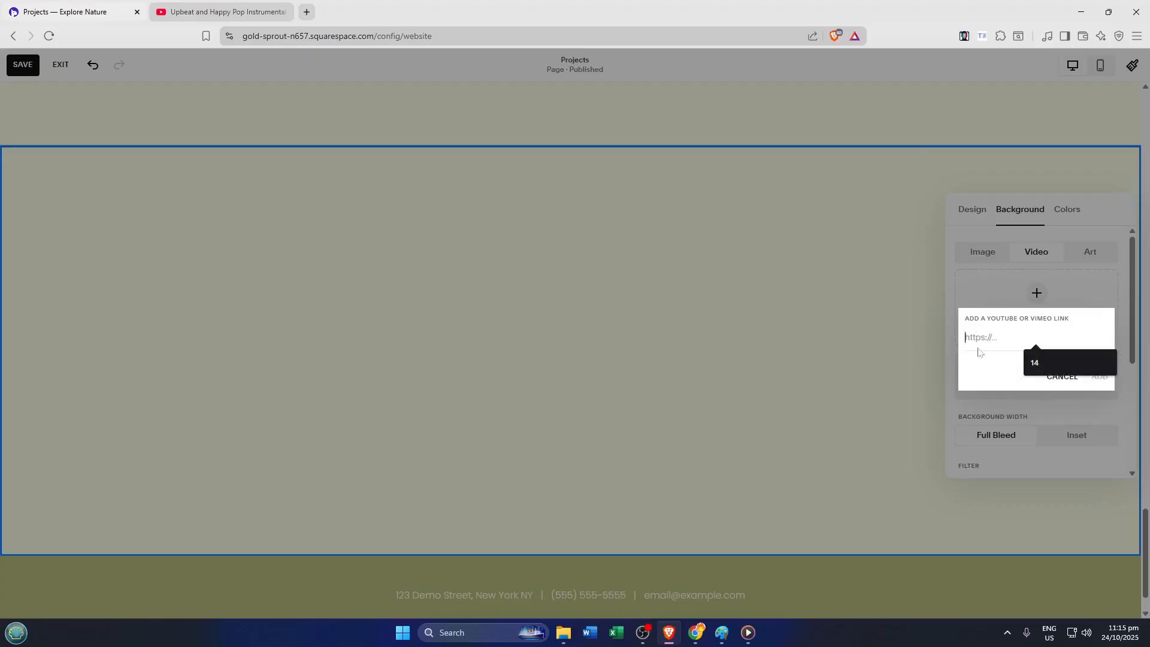
key(ctrl+v)
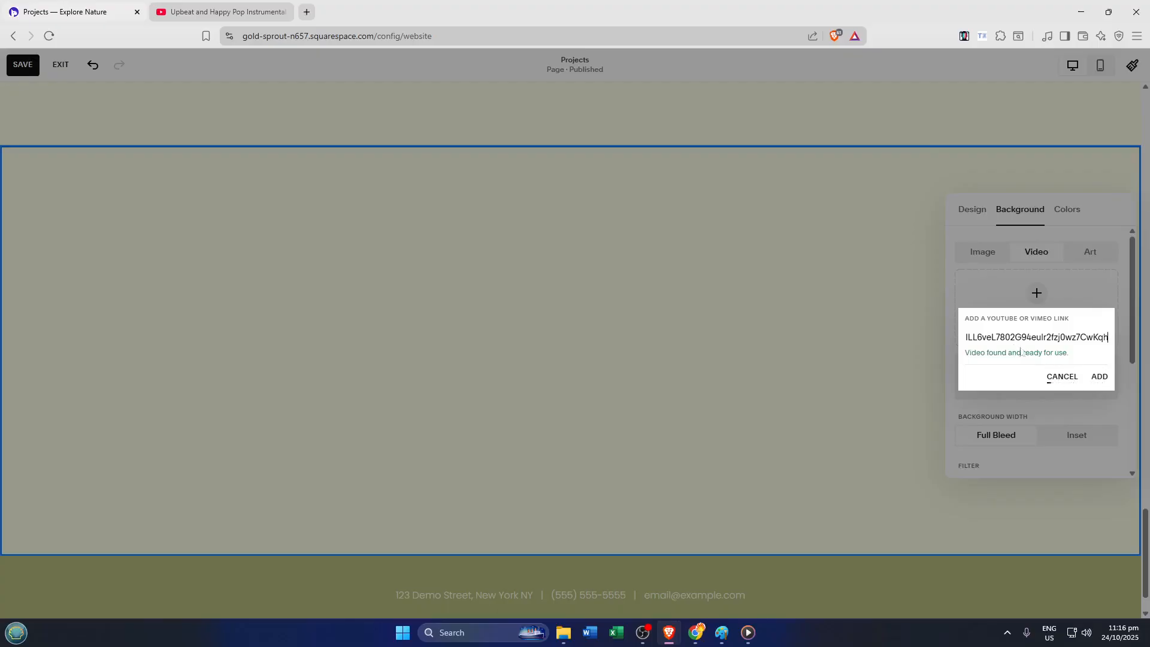
click(1101, 378)
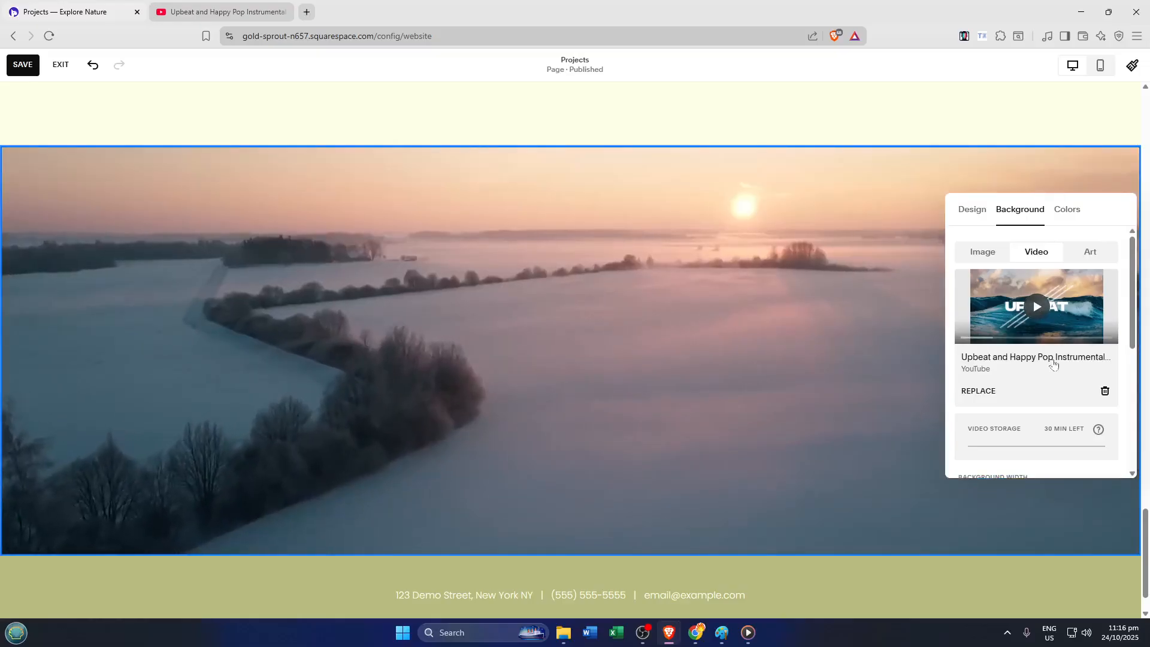
Check the remaining background video options and save the Projects page.
scroll(1018, 389, down, 1)
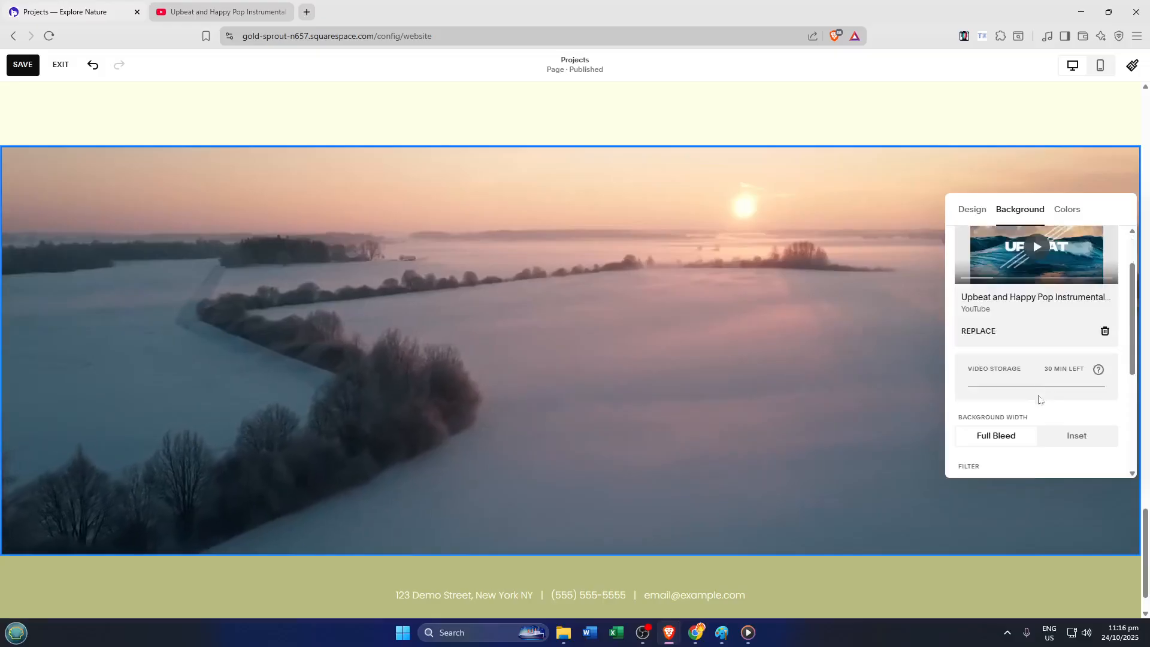
scroll(1038, 436, down, 1)
scroll(1038, 435, down, 1)
scroll(1038, 436, up, 2)
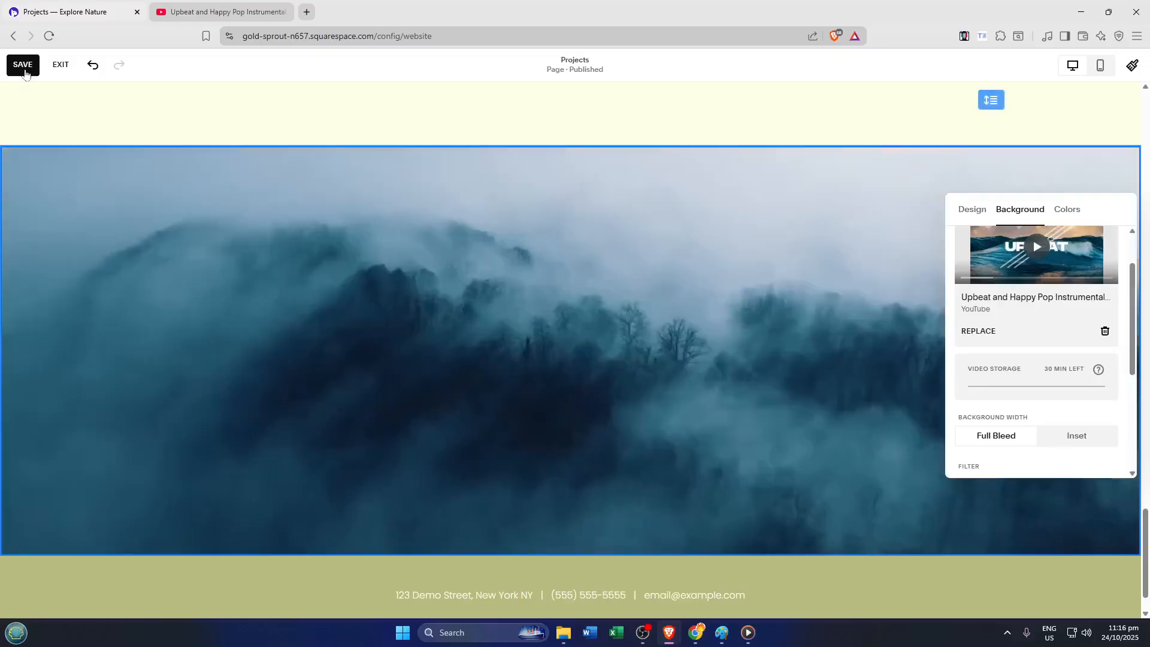
click(25, 73)
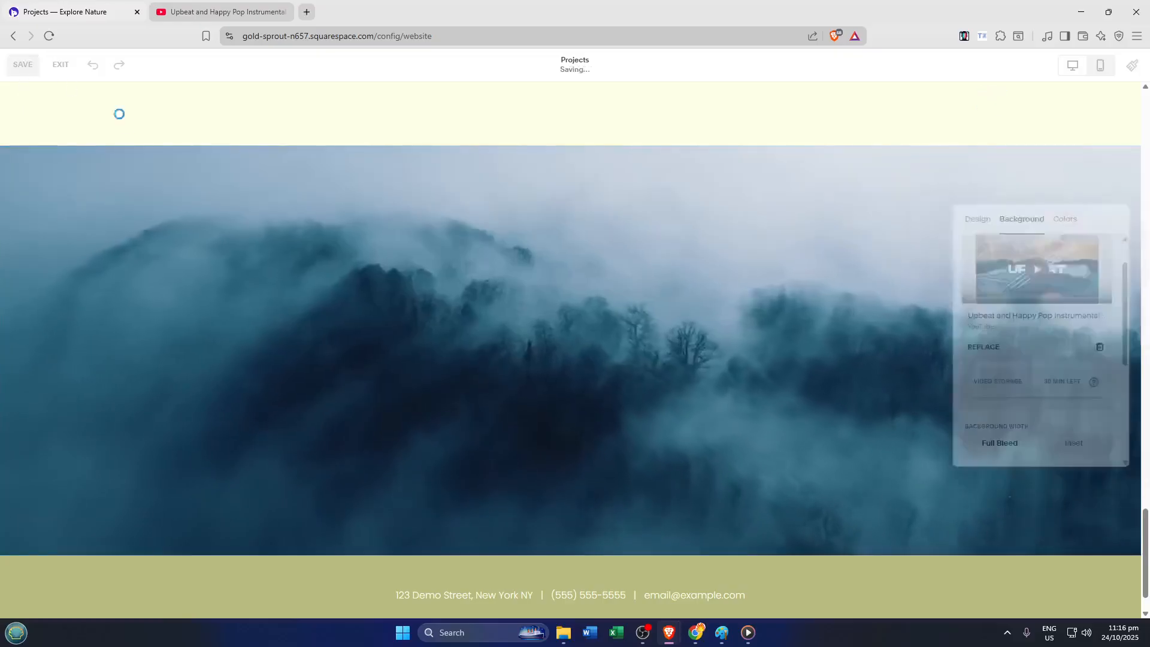